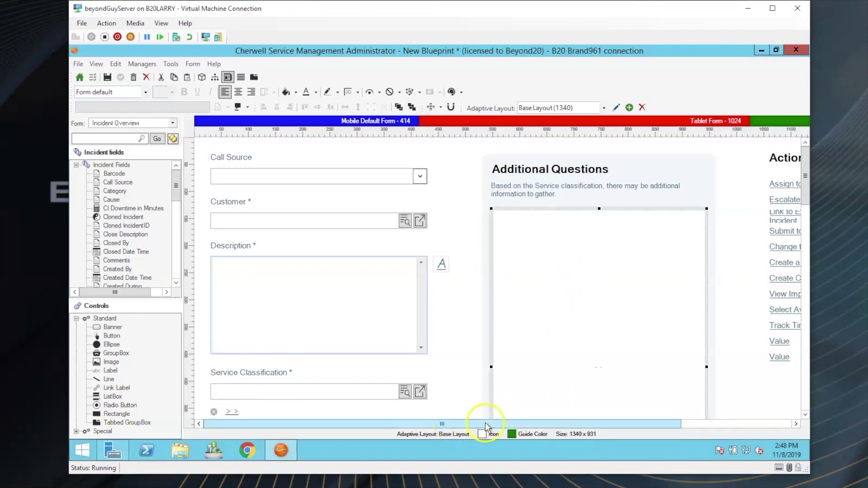
left_click_drag(530, 428, 676, 431)
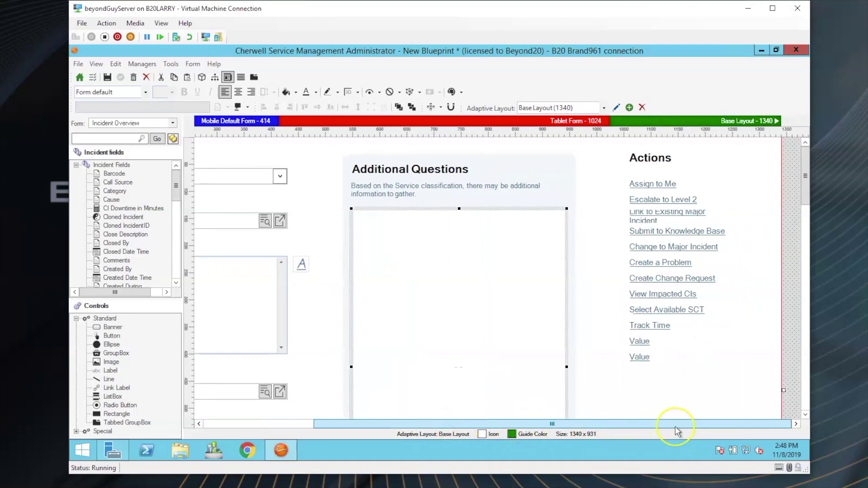
left_click(136, 123)
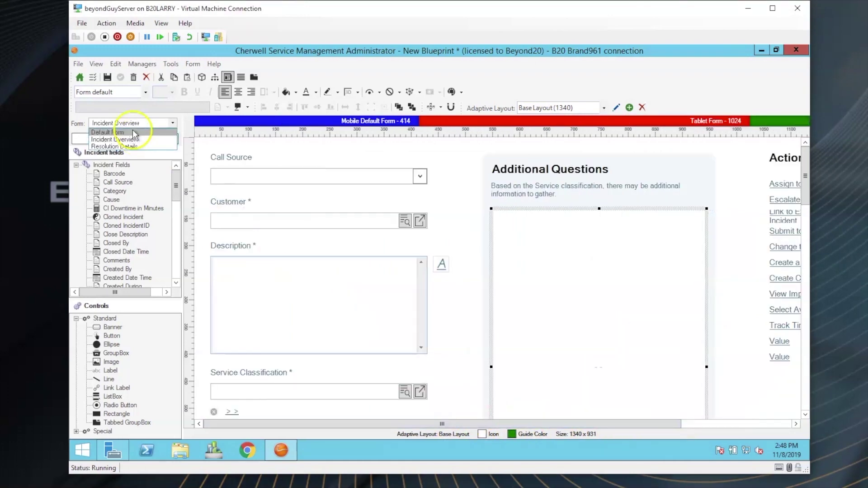
left_click(133, 132)
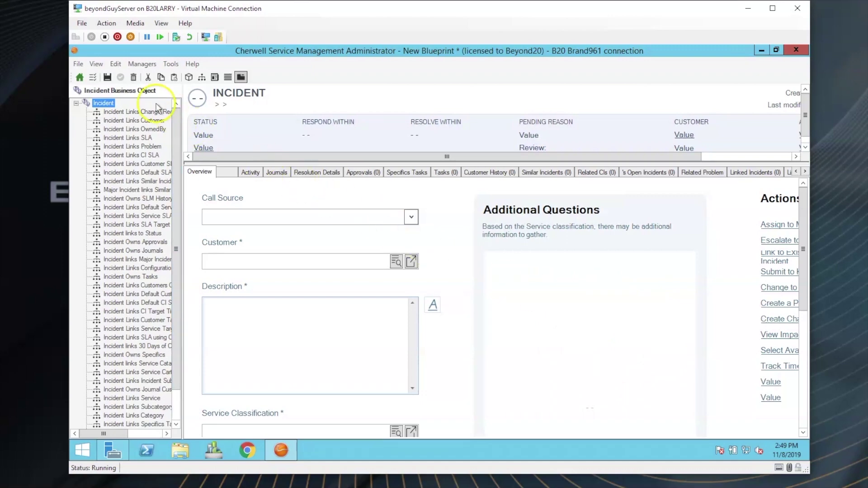
left_click(215, 80)
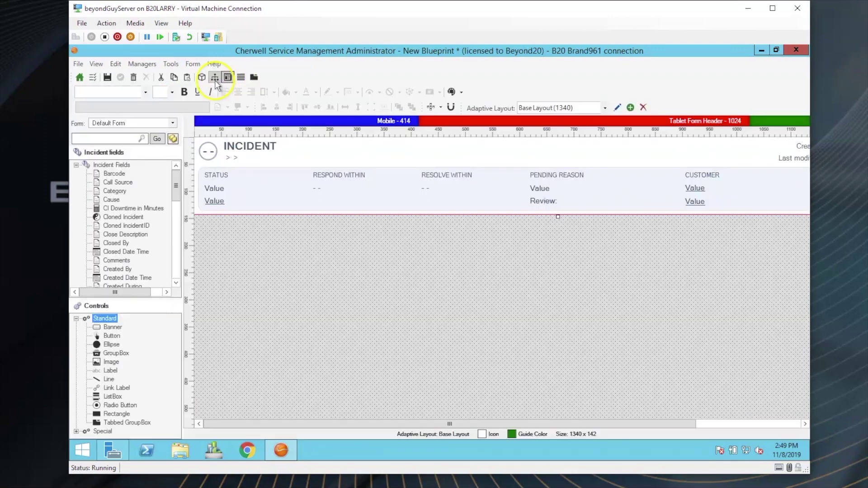
left_click(173, 123)
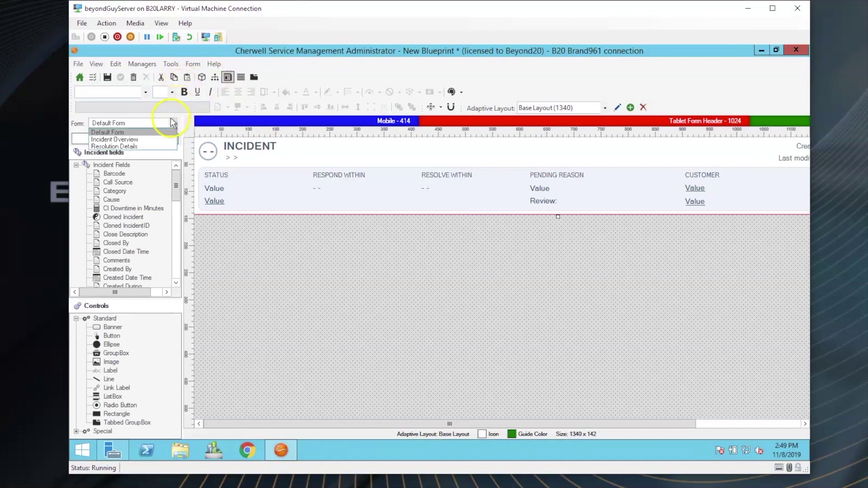
left_click(131, 139)
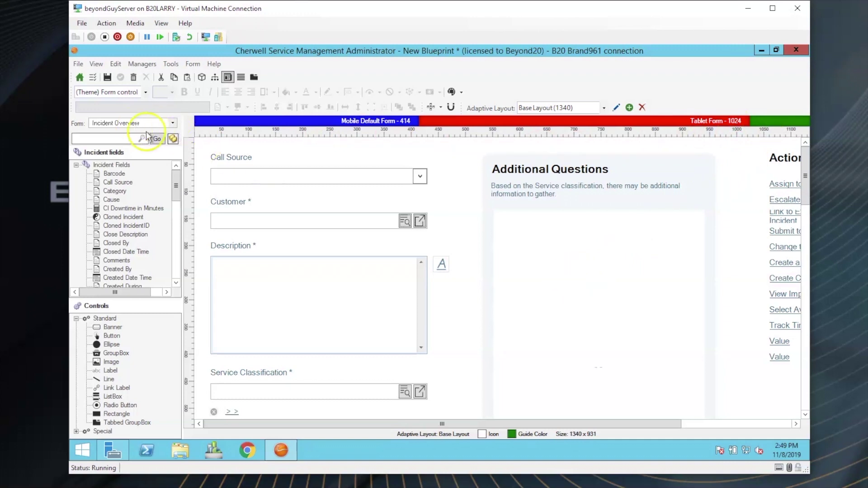
Bind the empty Additional Questions panel to Incident Owns Specifics, showing its Summary form.
left_click(547, 270)
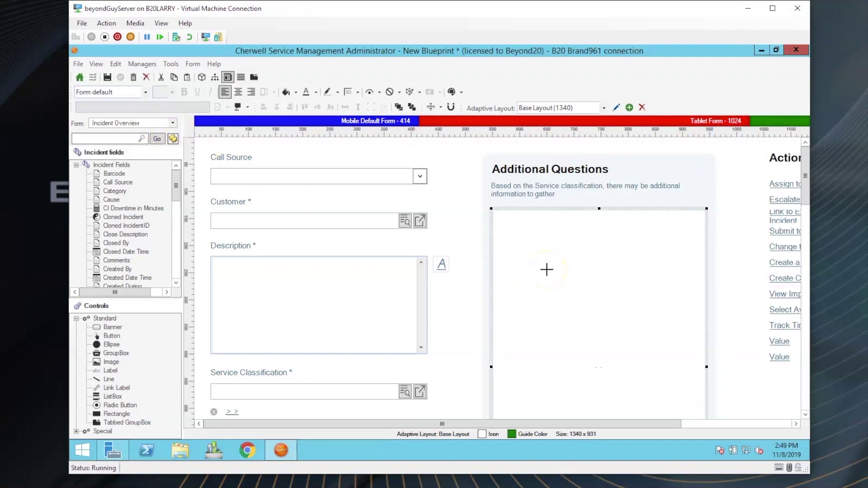
right_click(547, 270)
left_click(575, 365)
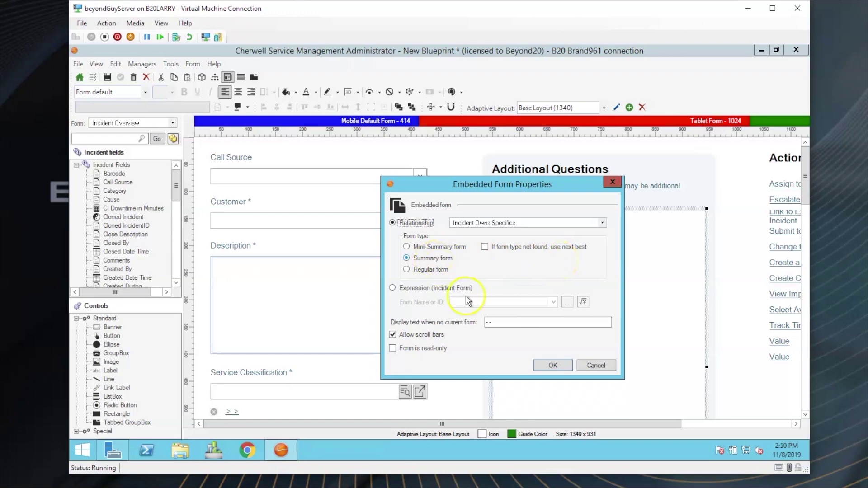
left_click(553, 366)
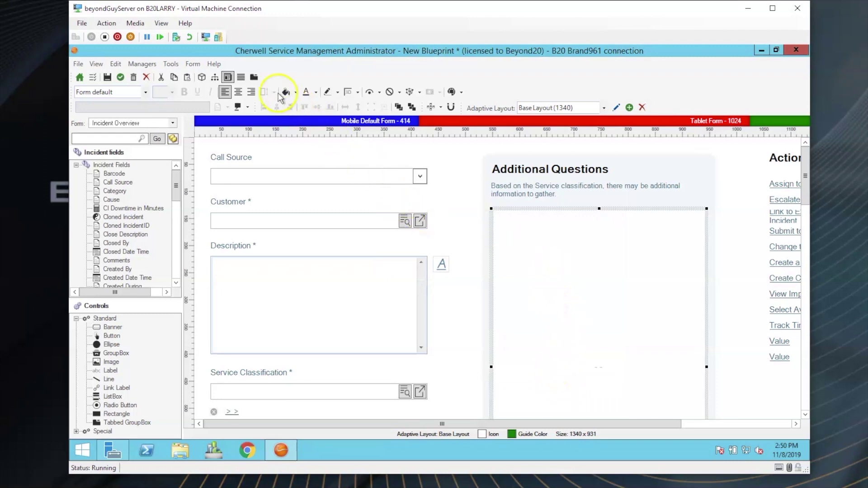
Apply the form changes and name the new tab with the expression Specifics:SpecificTypeName.
left_click(254, 79)
key("Return")
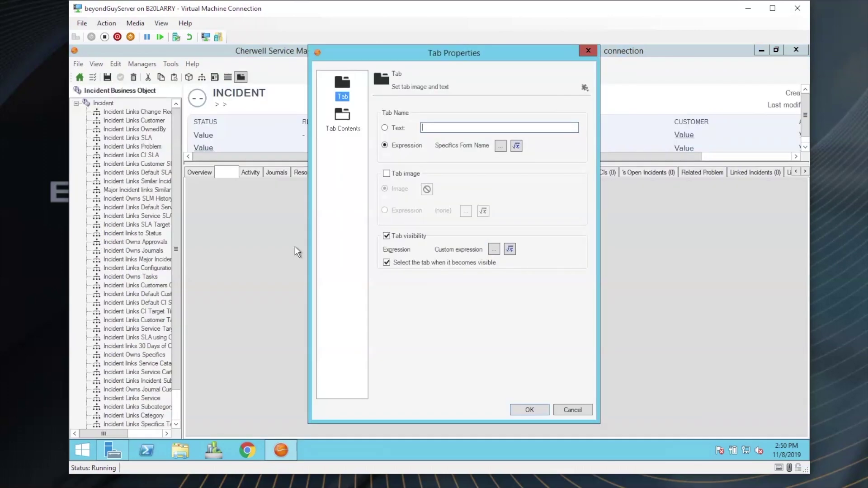
left_click(517, 147)
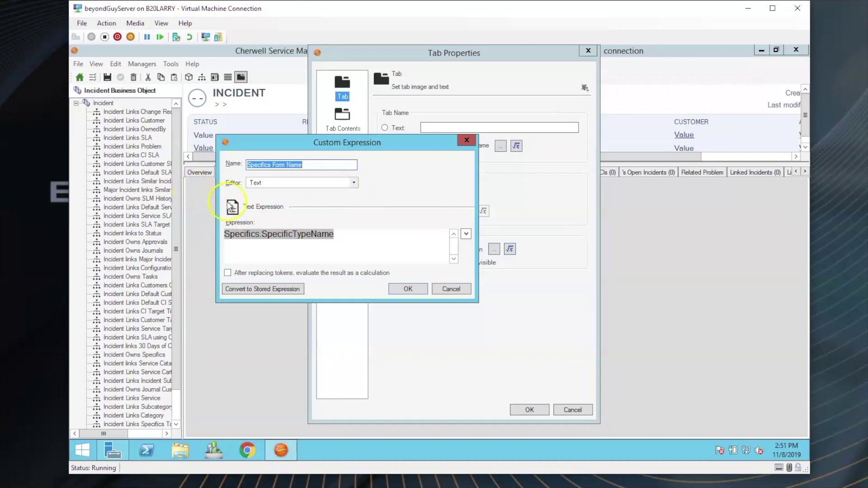
left_click(406, 289)
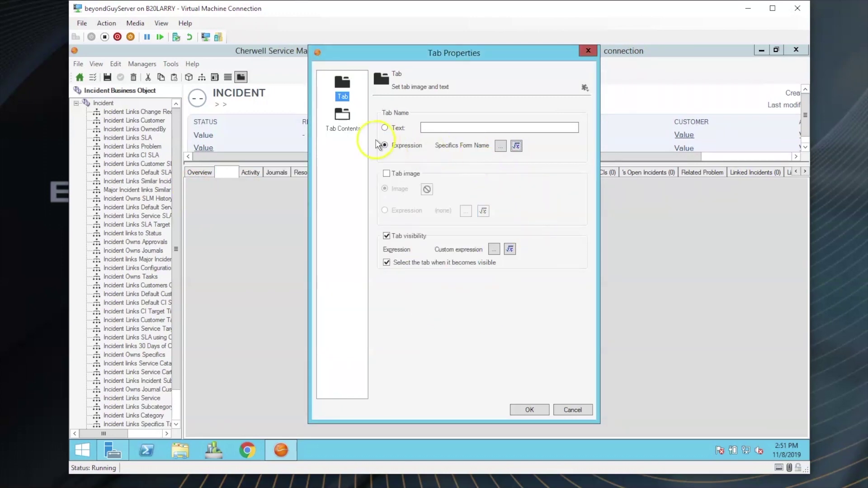
Set the tab's contents to the Incident Owns Specifics default form.
left_click(352, 118)
left_click(347, 118)
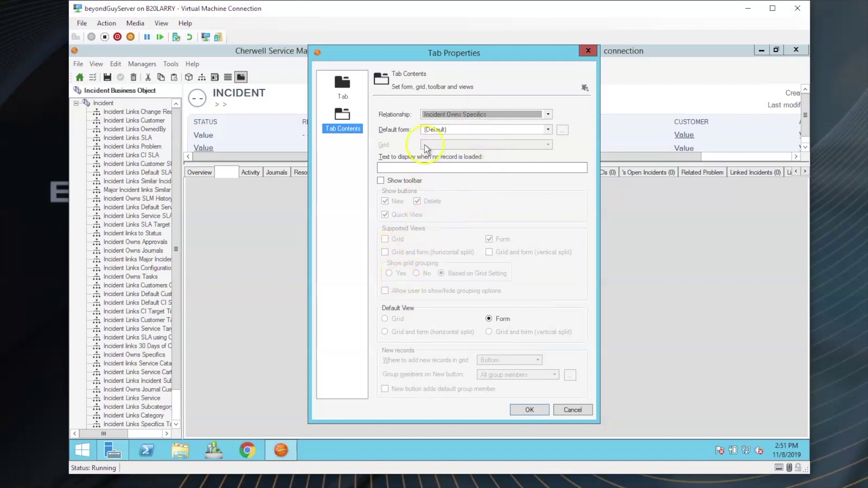
left_click(452, 130)
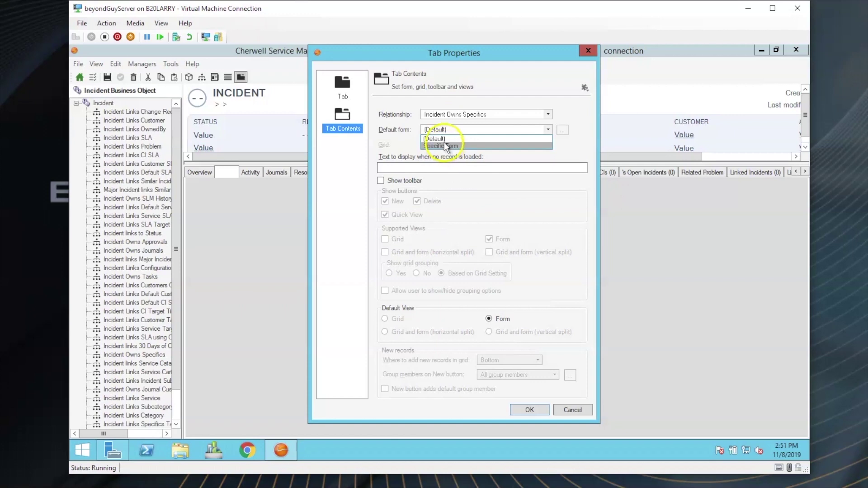
left_click(445, 140)
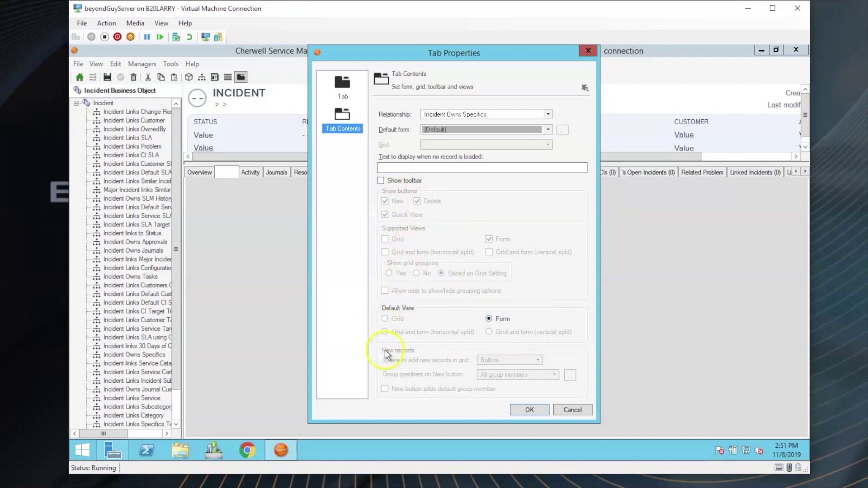
left_click(529, 411)
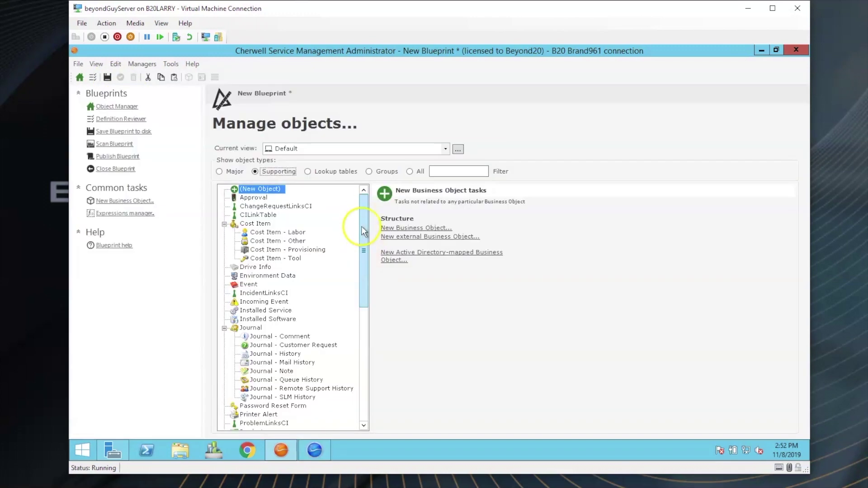
Find Specifics - Employee Termination under Supporting and edit its summary form.
left_click_drag(358, 221, 355, 335)
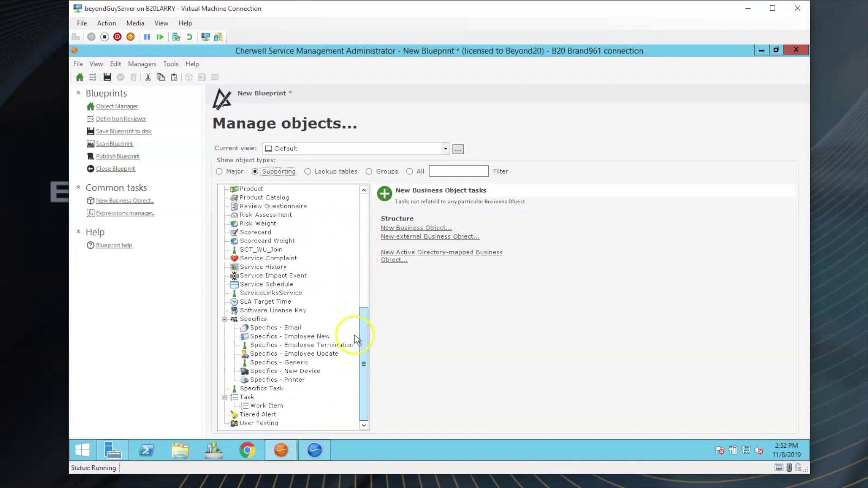
left_click(273, 347)
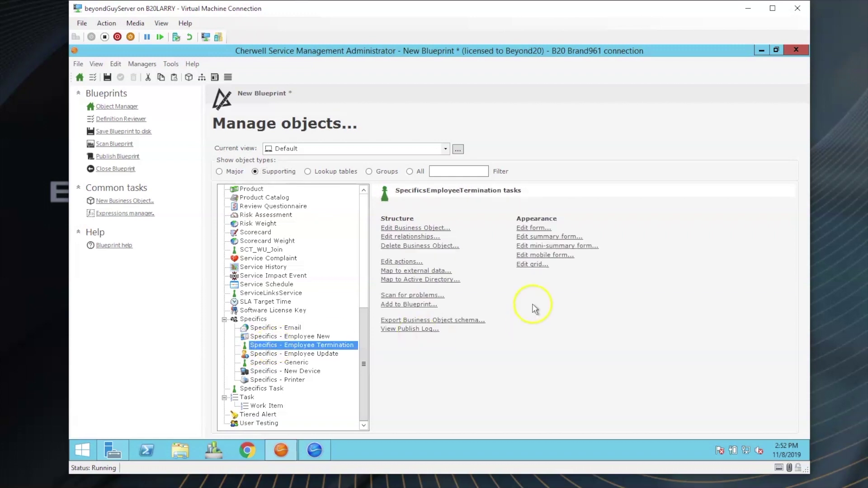
left_click(559, 239)
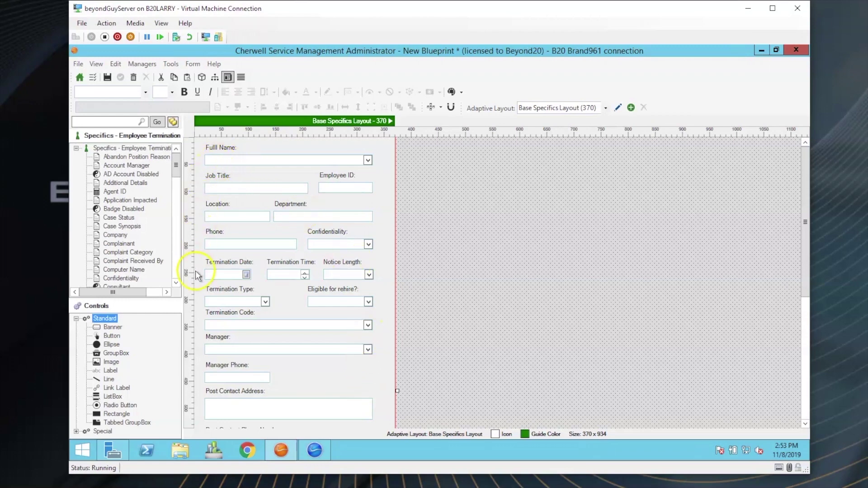
Scroll through the Base Specifics Layout, then go back to the Manage objects page.
mouse_move(801, 230)
left_mouse_down()
mouse_move(792, 281)
mouse_move(792, 235)
left_mouse_up()
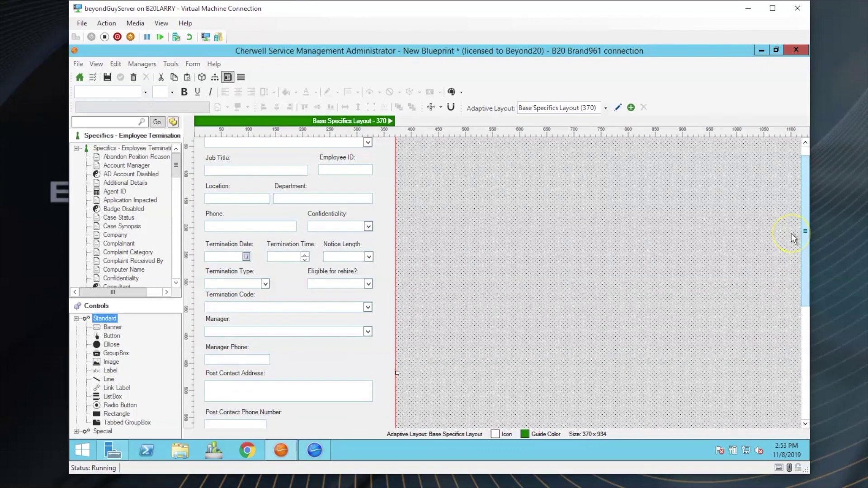
left_click_drag(792, 234, 790, 224)
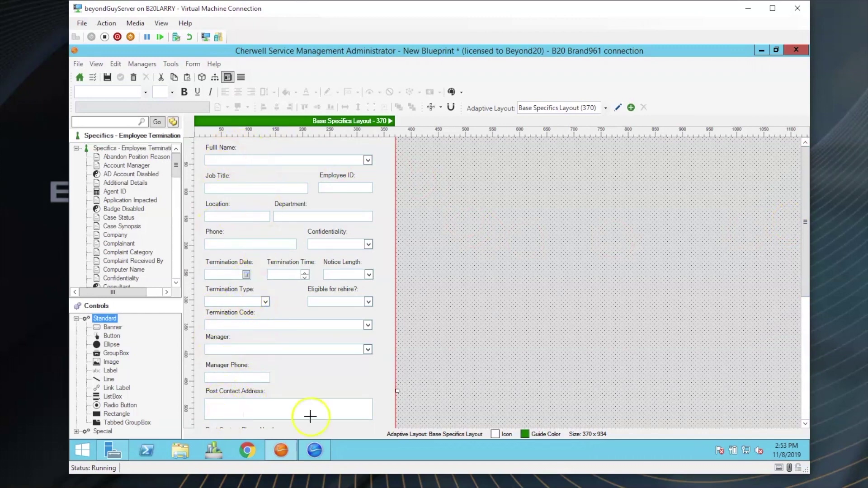
mouse_move(805, 180)
left_mouse_down()
mouse_move(805, 199)
mouse_move(804, 176)
left_mouse_up()
left_click(80, 77)
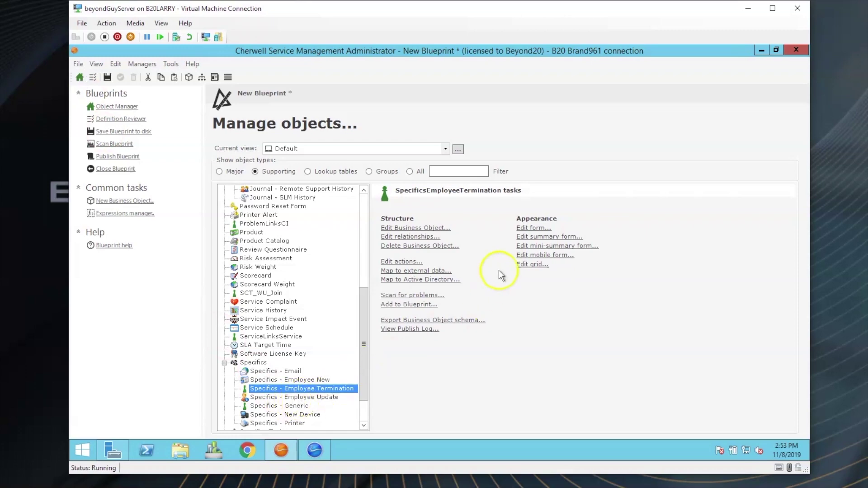
Review the Termination Notification Form and its summary layout, then launch the Cherwell client.
left_click(530, 229)
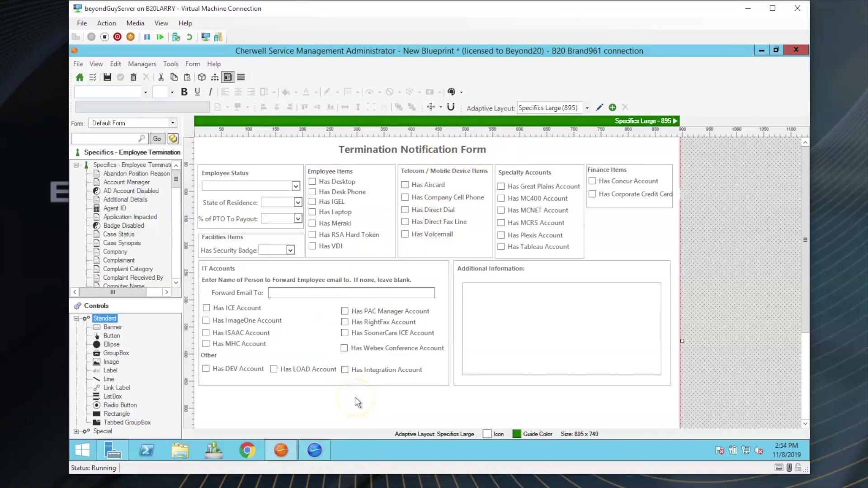
left_click(82, 79)
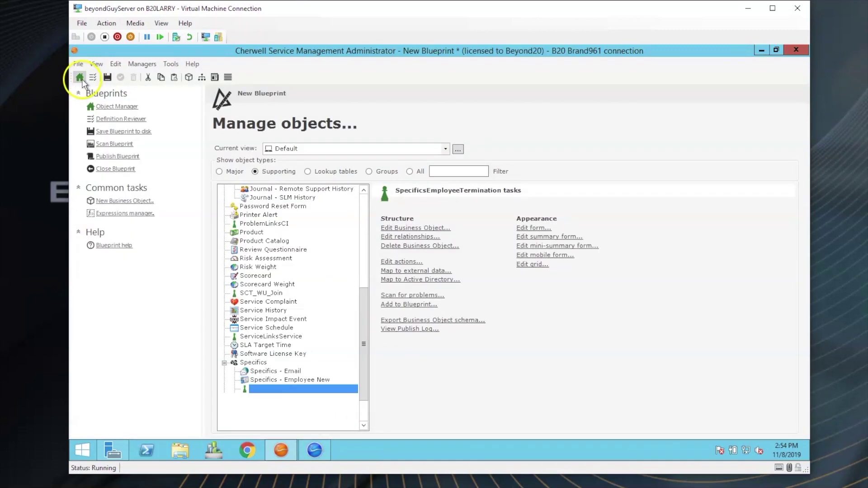
left_click(537, 240)
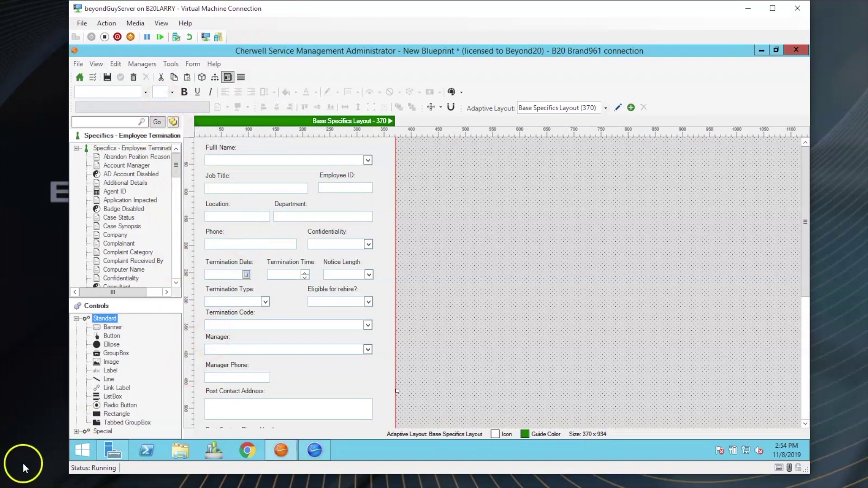
left_click(321, 450)
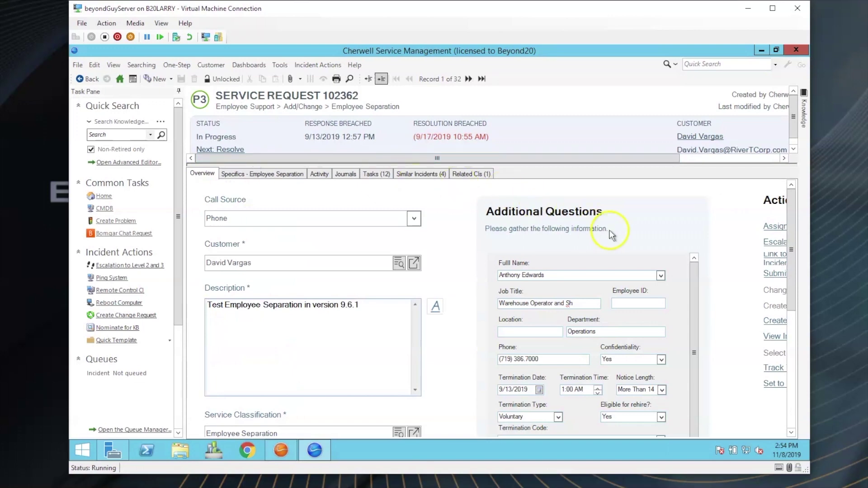
Scroll the Overview's Additional Questions, then view the Specifics - Employee Separation tab.
mouse_move(791, 228)
left_mouse_down()
mouse_move(791, 279)
mouse_move(791, 229)
left_mouse_up()
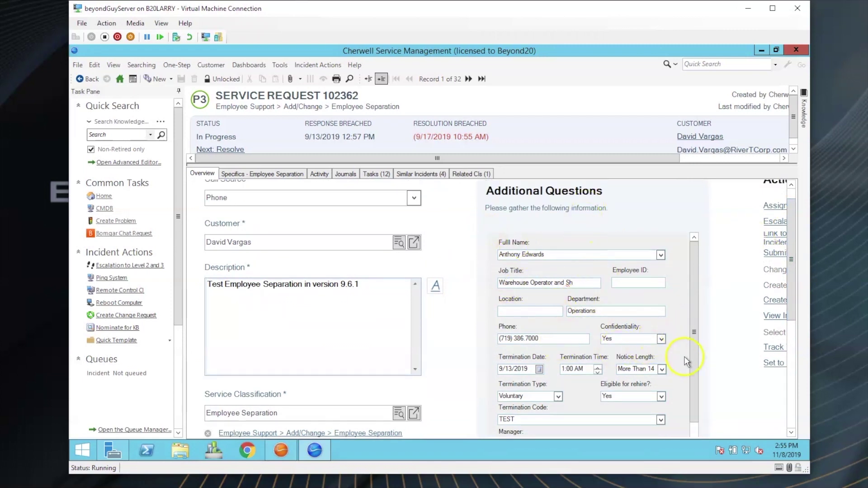
left_click_drag(792, 238, 787, 264)
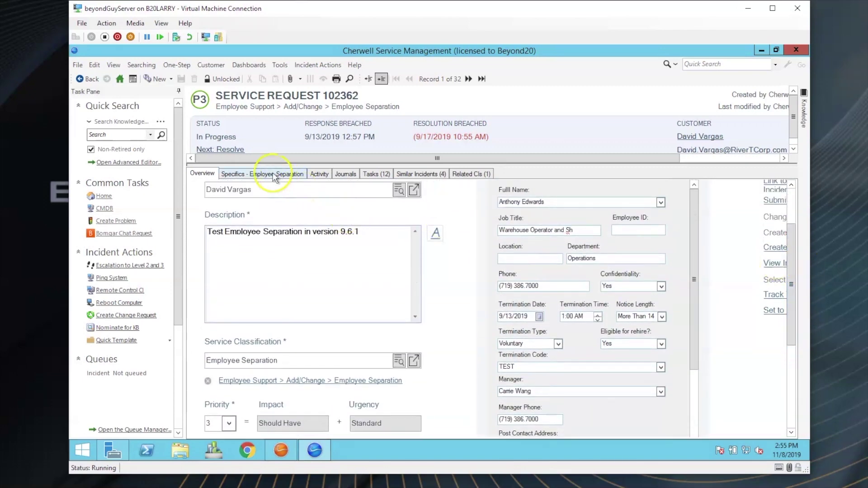
left_click(274, 175)
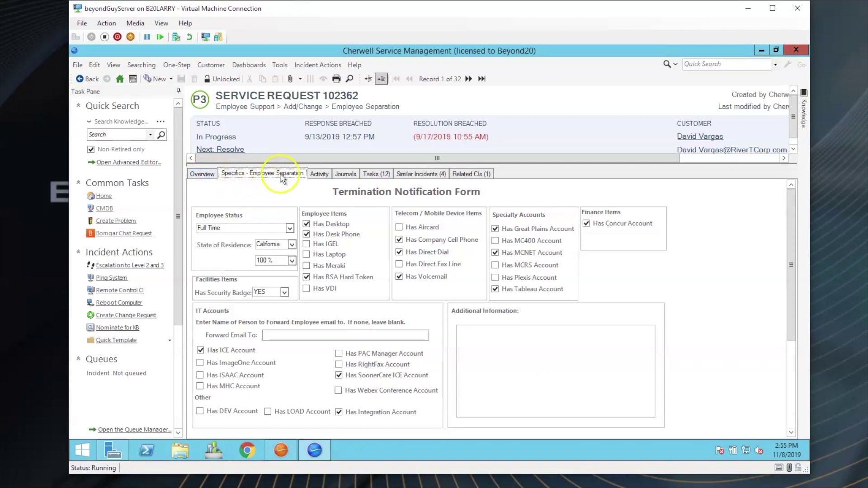
left_click(203, 175)
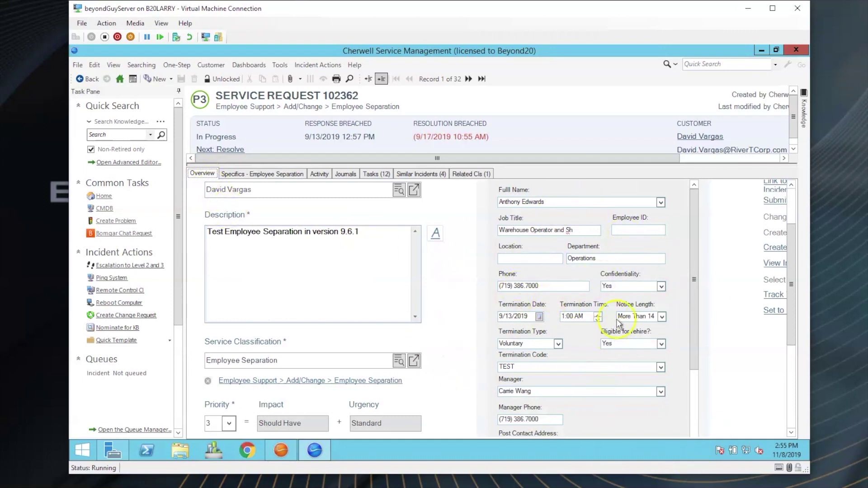
left_click(270, 177)
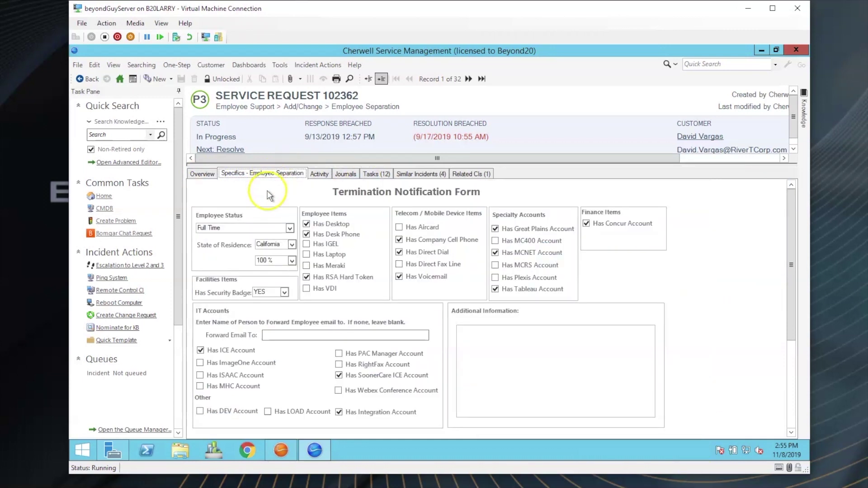
left_click(201, 173)
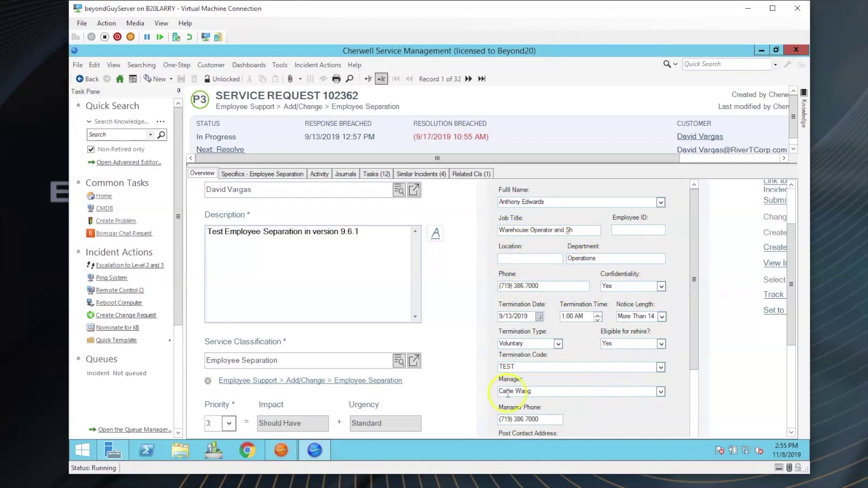
left_click(246, 176)
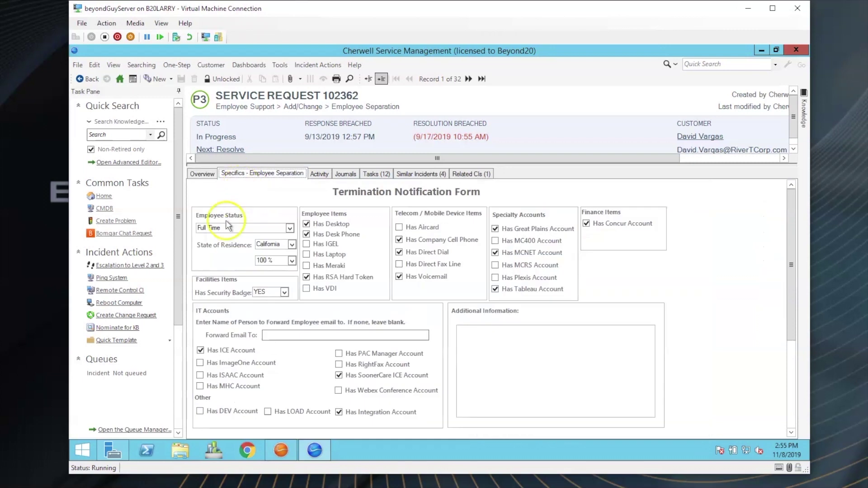